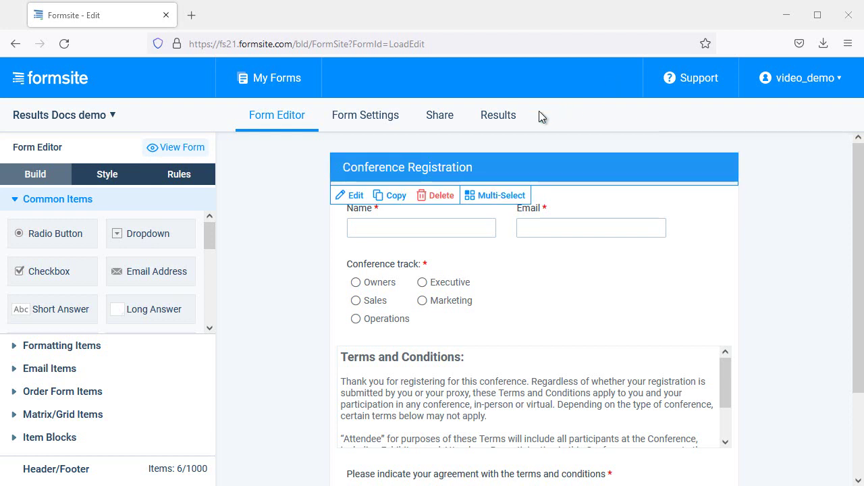
Step: Download result 13877138 from Results as a Table PDF and open it in Acrobat
left_click(510, 120)
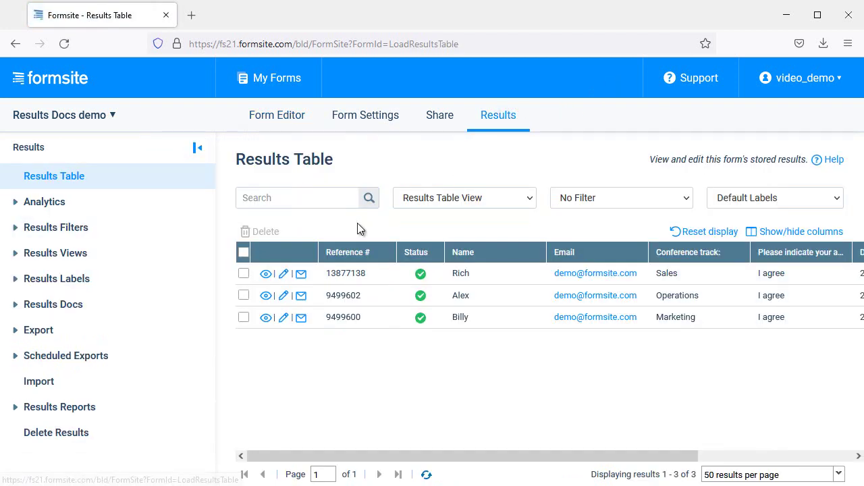
left_click(268, 274)
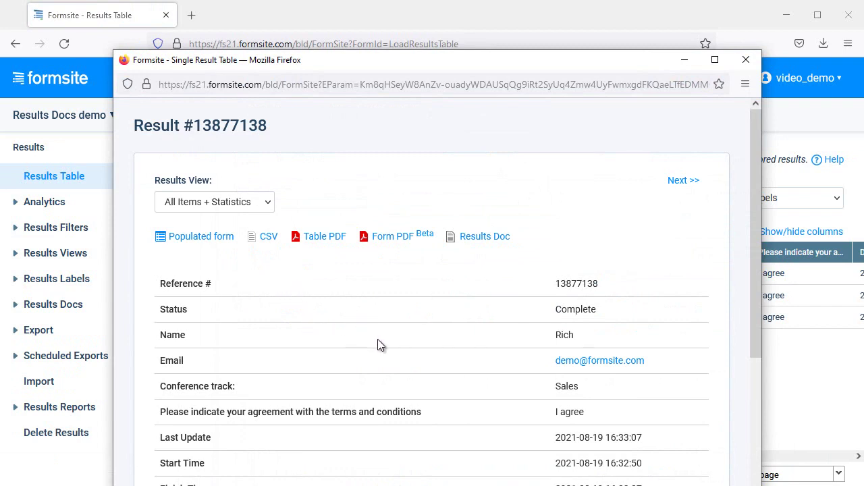
left_click(335, 242)
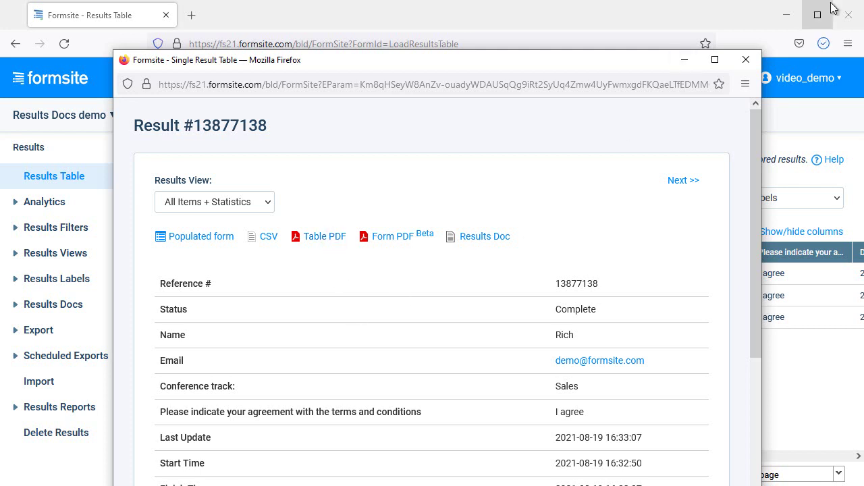
left_click(823, 43)
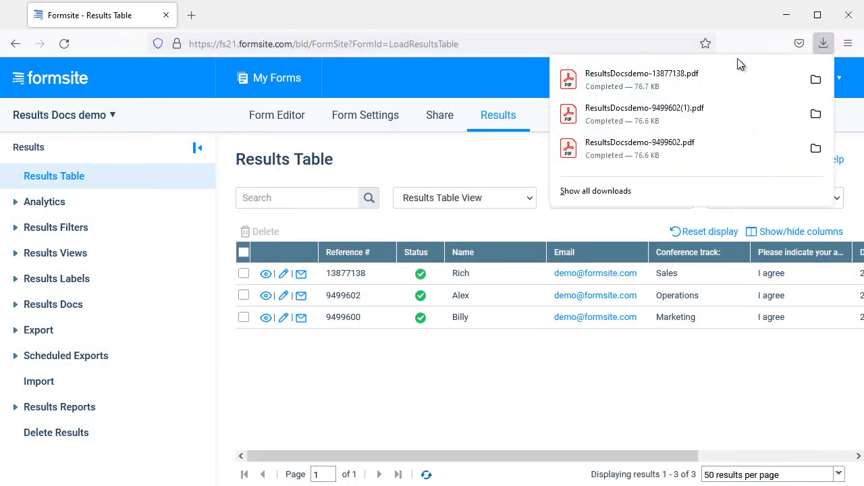
left_click(704, 79)
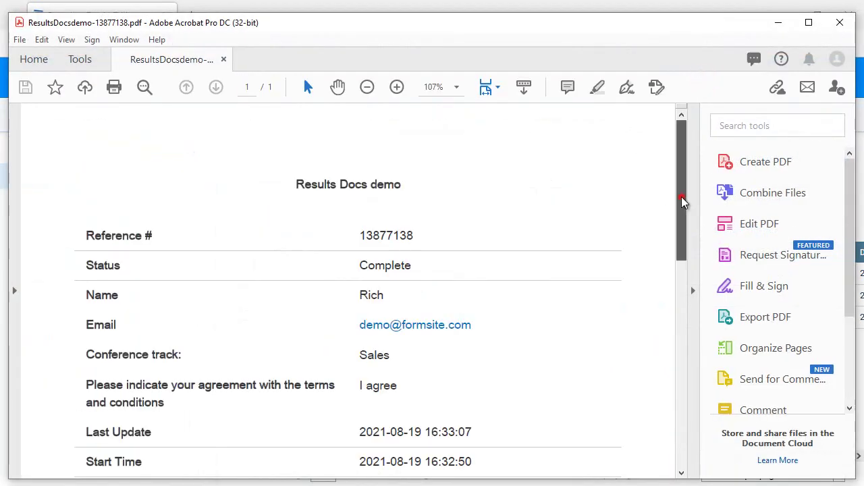
Step: Scroll through the result 13877138 PDF in Acrobat, then close Acrobat
mouse_move(681, 196)
left_mouse_down()
mouse_move(674, 282)
mouse_move(673, 183)
left_mouse_up()
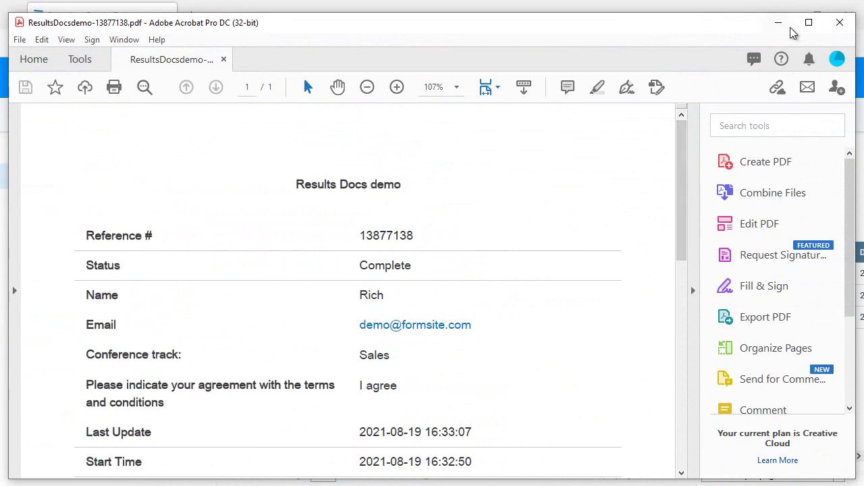
left_click(842, 27)
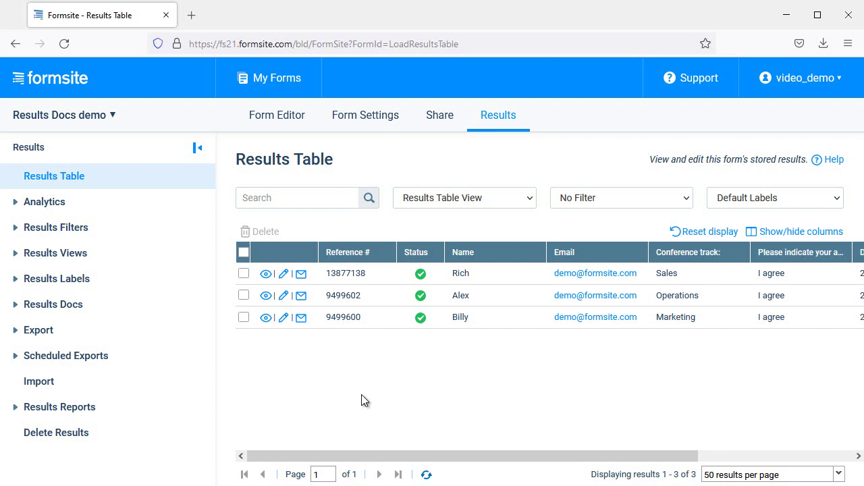
left_click(174, 308)
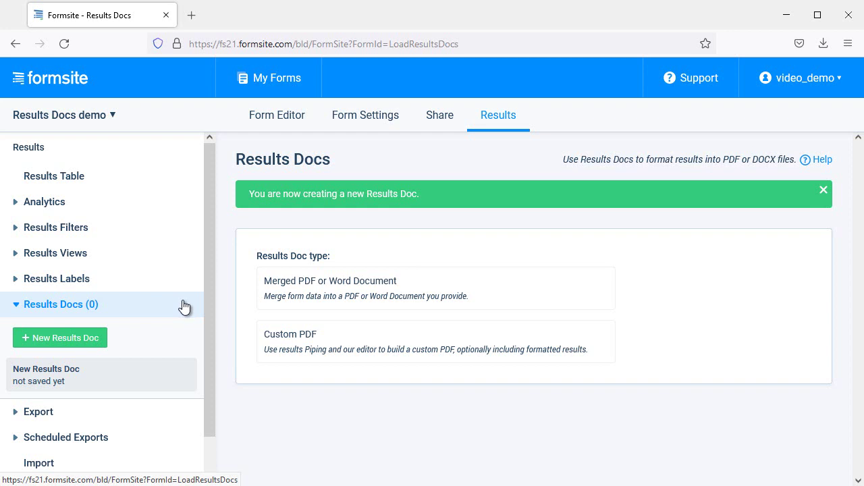
left_click(158, 182)
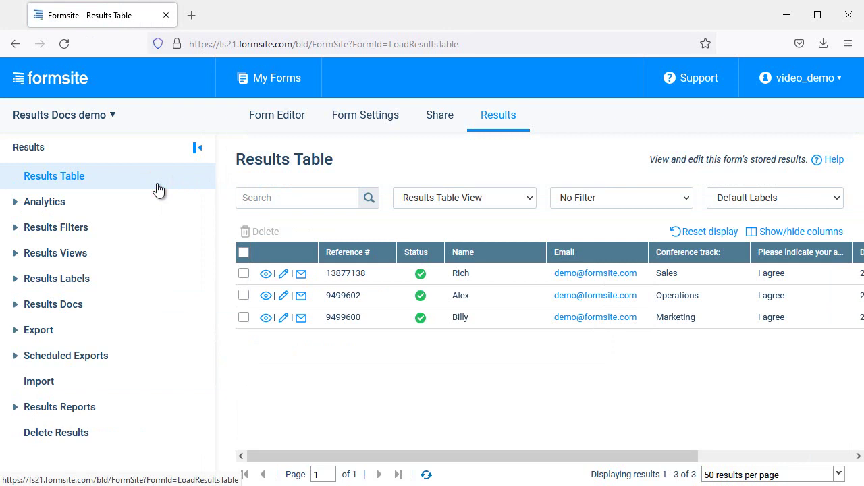
Step: Download result 13877138 as a Table PDF again, view it in Acrobat, then close it
left_click(266, 274)
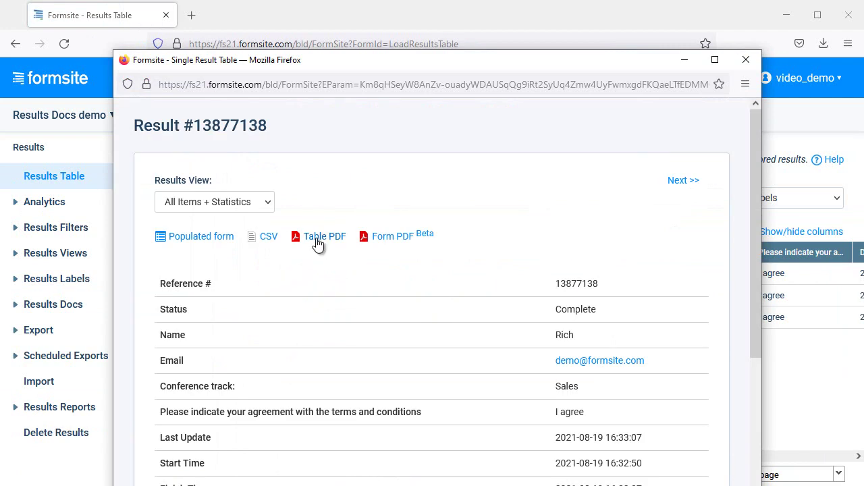
left_click(319, 240)
left_click(821, 43)
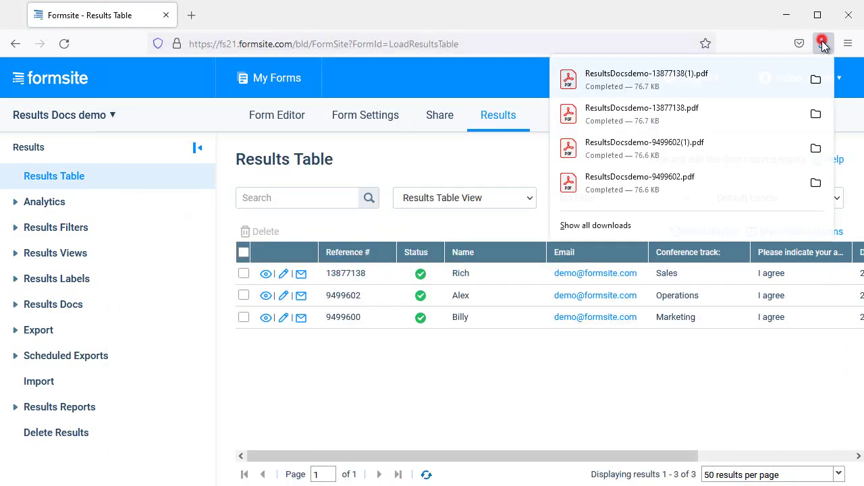
left_click(696, 79)
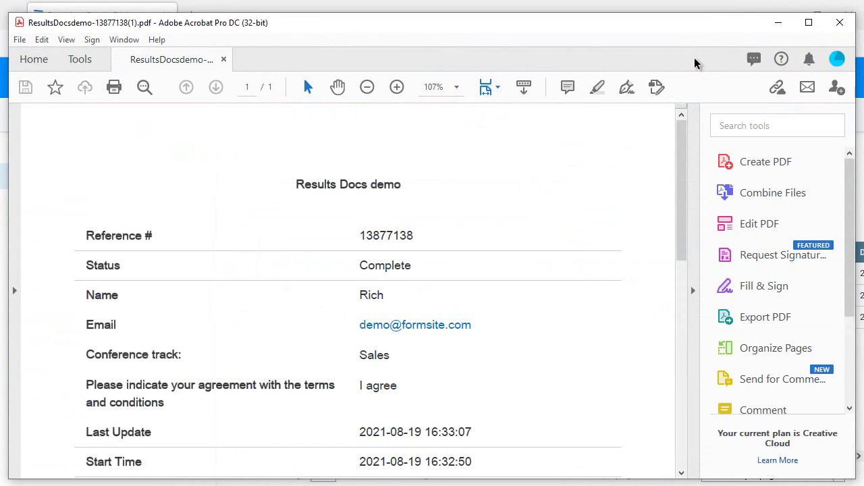
left_click(840, 22)
Step: Show result 13877138 using the All Items results view
left_click(265, 274)
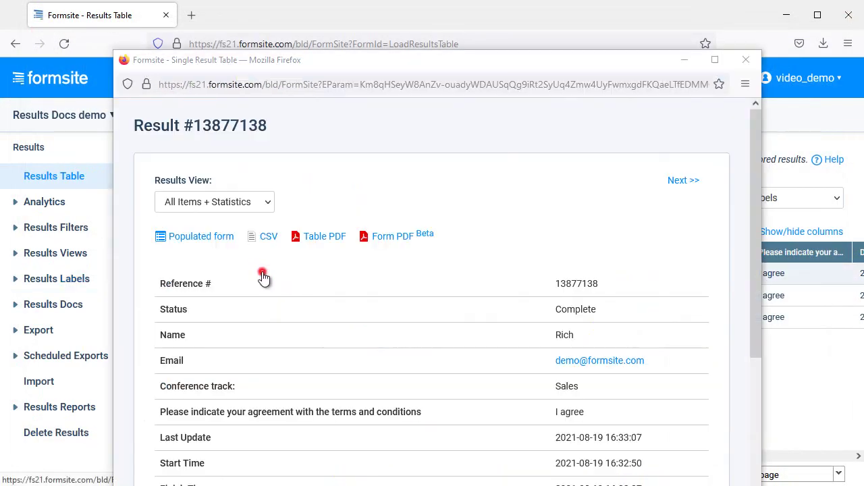
left_click(242, 202)
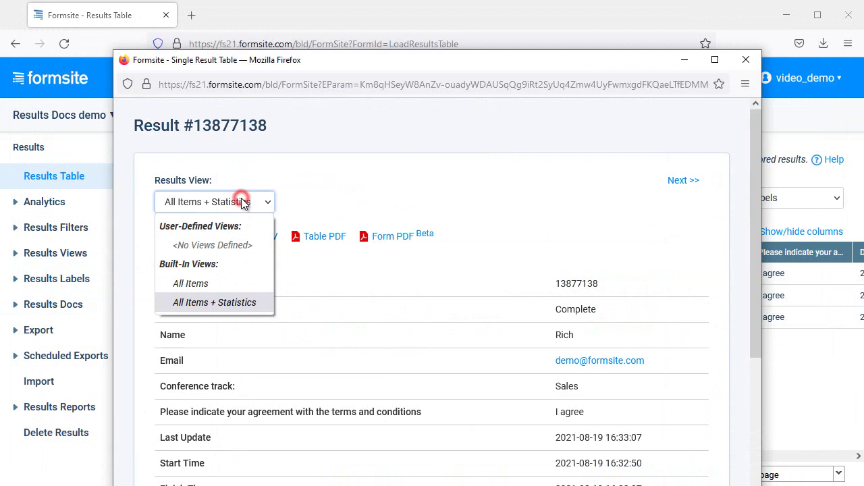
left_click(239, 283)
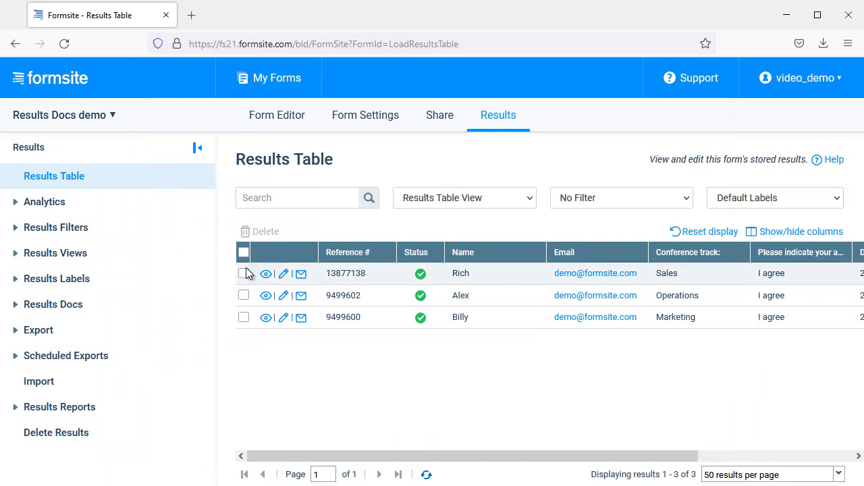
Step: Set the export to the All Items results view with Results Docs format
left_click(151, 330)
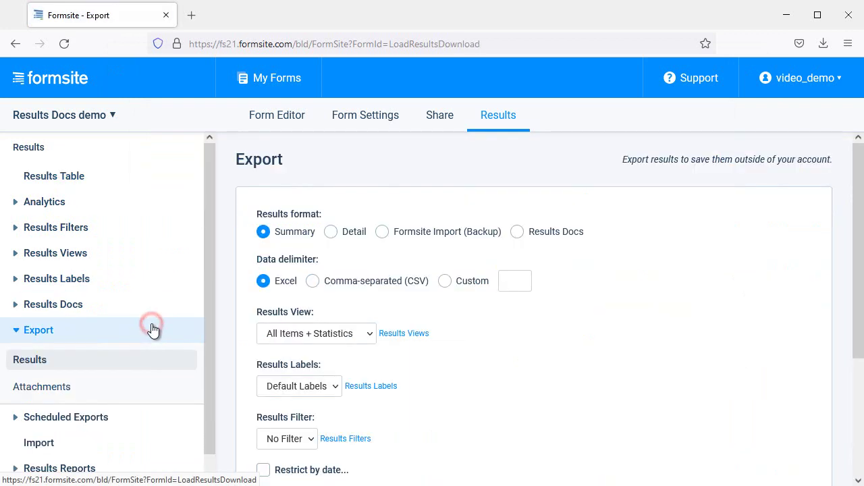
left_click(339, 335)
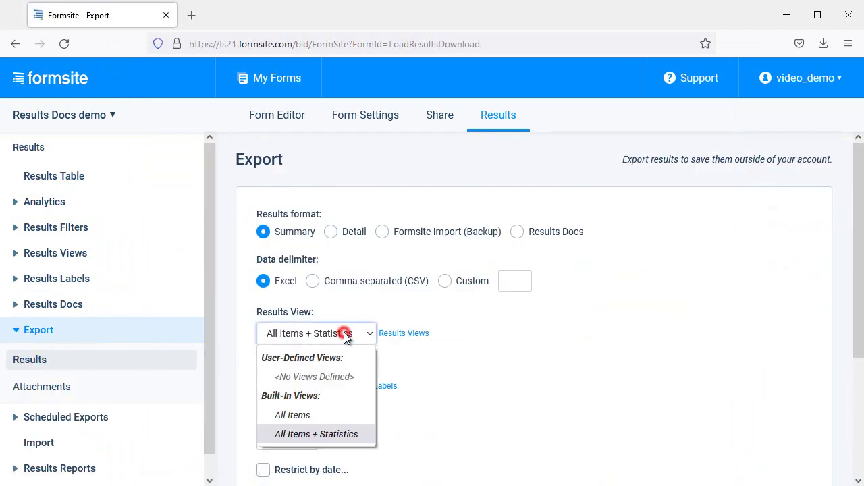
left_click(335, 417)
left_click(539, 232)
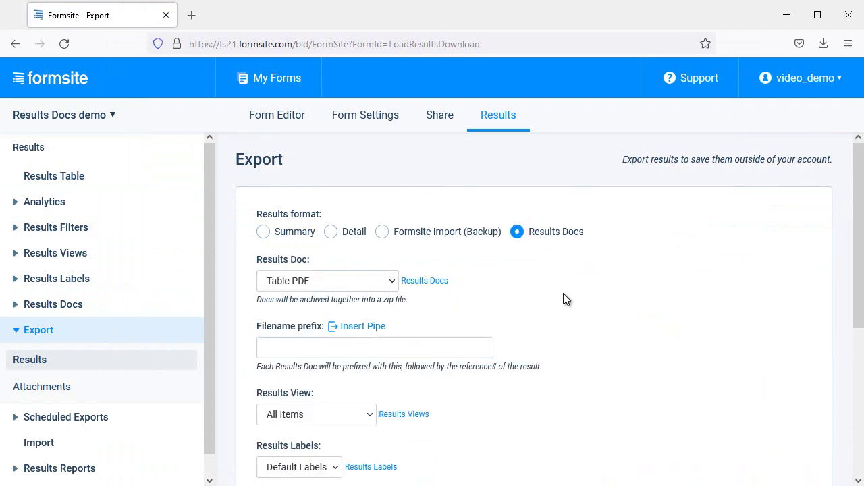
Step: In Form Settings > Notifications, set the included form results format to Results Doc
left_click(380, 120)
left_click(186, 326)
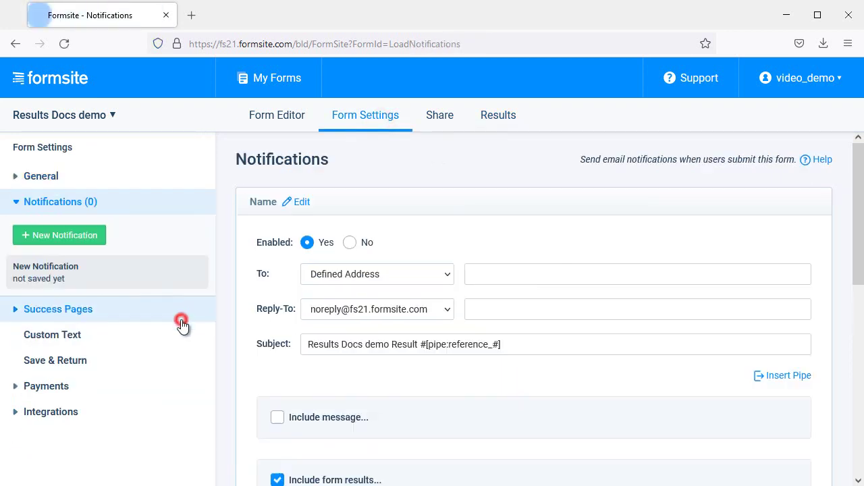
scroll(248, 295, "down", 3)
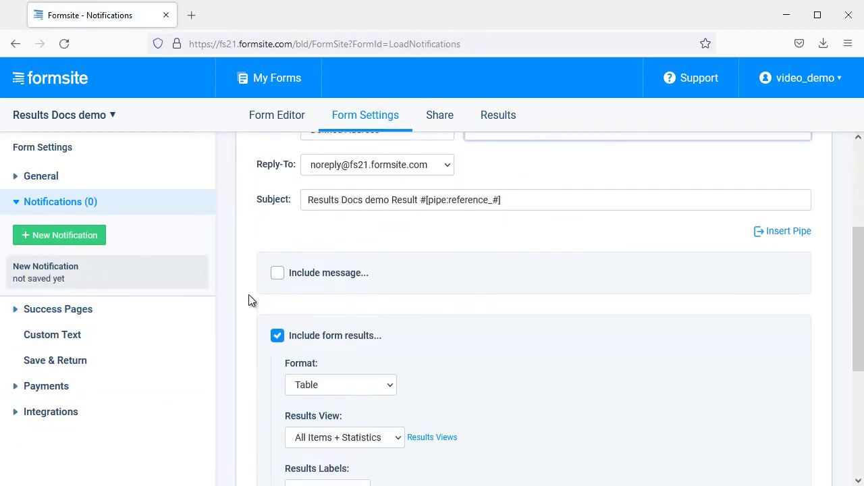
scroll(248, 294, "down", 2)
left_click(318, 226)
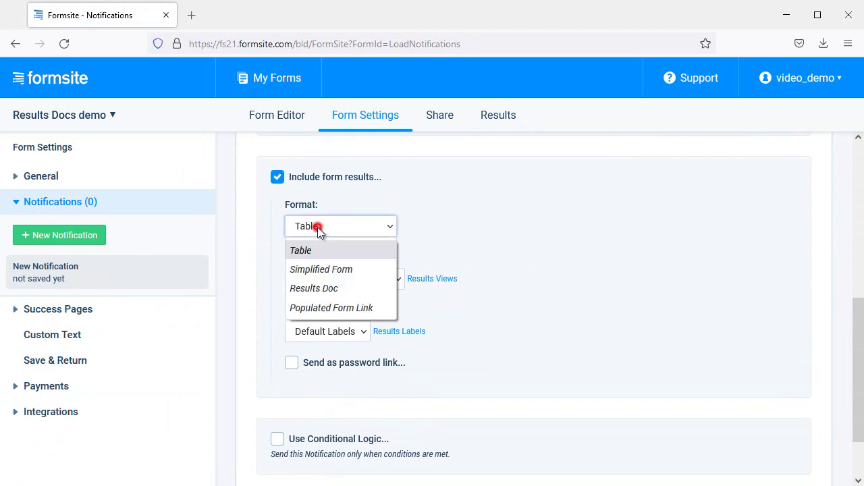
left_click(330, 290)
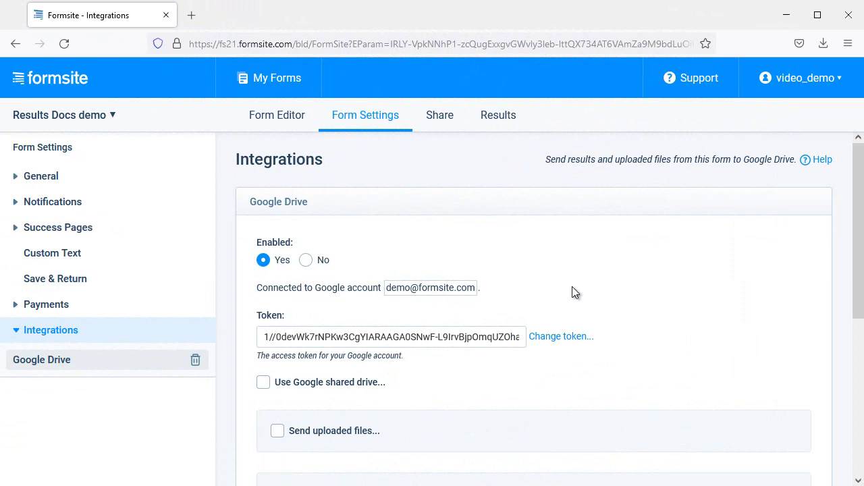
Step: Enable sending results as a Table PDF Results Doc and sending uploaded files to Google Drive
scroll(572, 287, "down", 2)
scroll(572, 286, "down", 2)
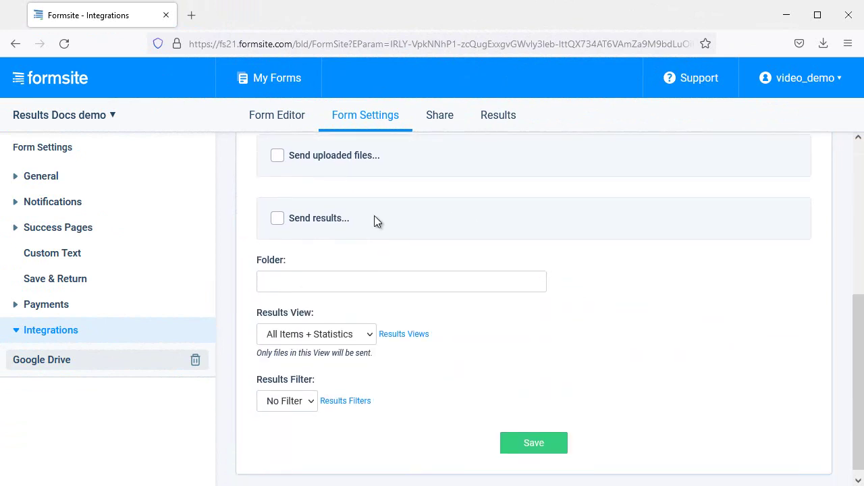
left_click(337, 217)
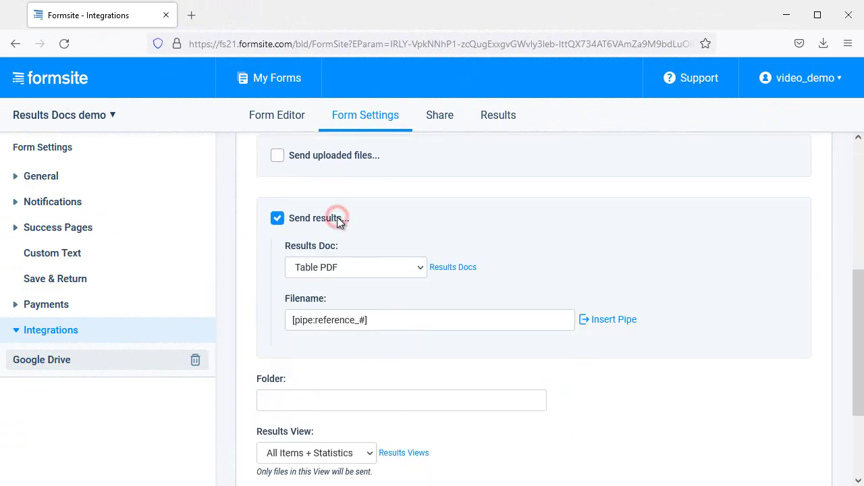
left_click(366, 267)
left_click(365, 267)
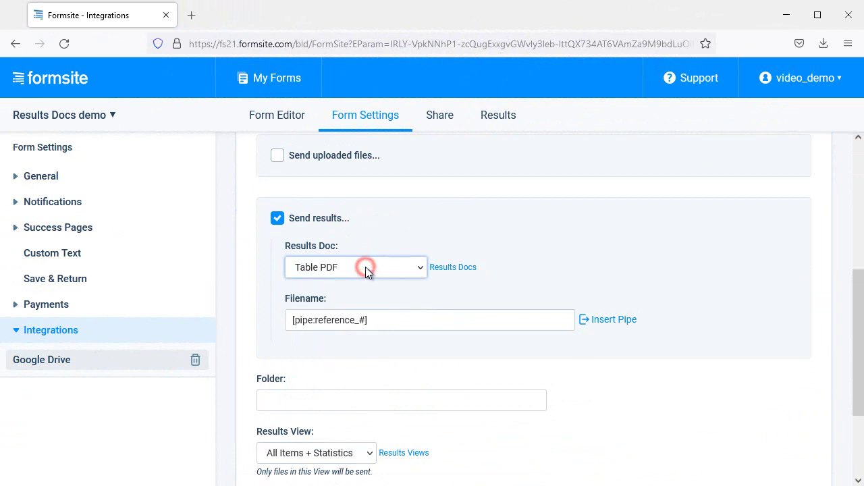
left_click(382, 289)
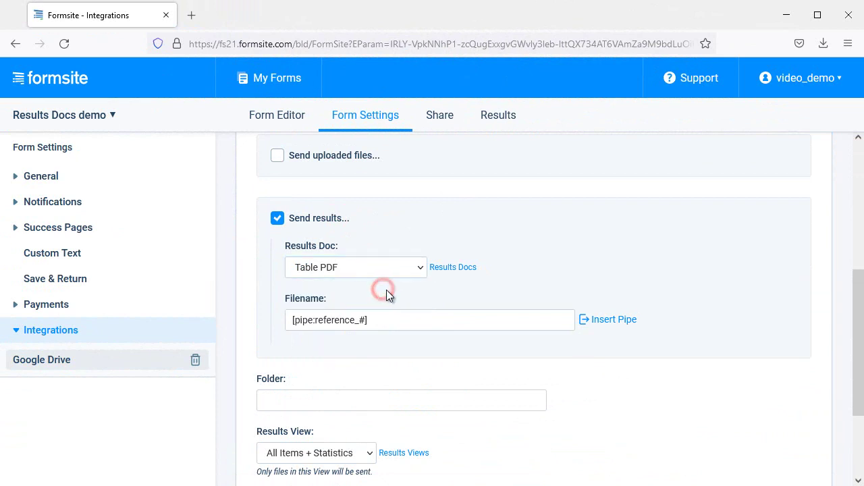
left_click(367, 155)
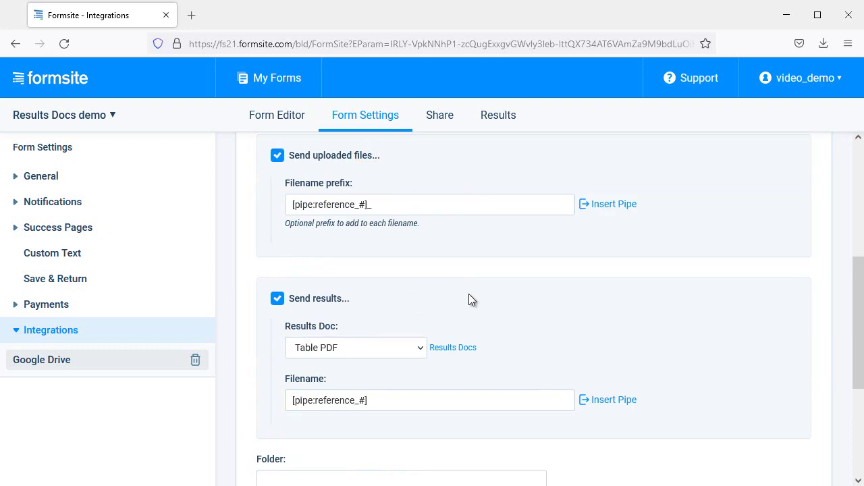